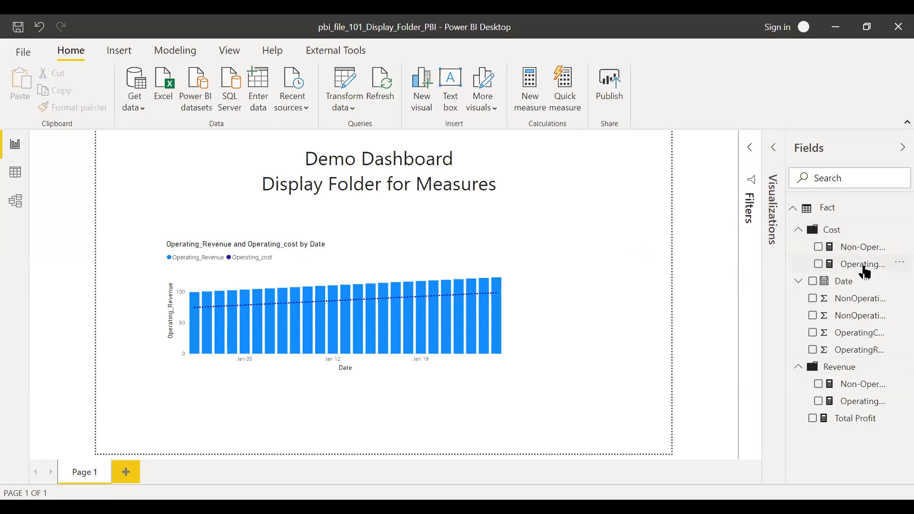
# - Collapse and expand the Cost and Revenue display folders in the Fact table to examine their grouping
pyautogui.click(799, 232)
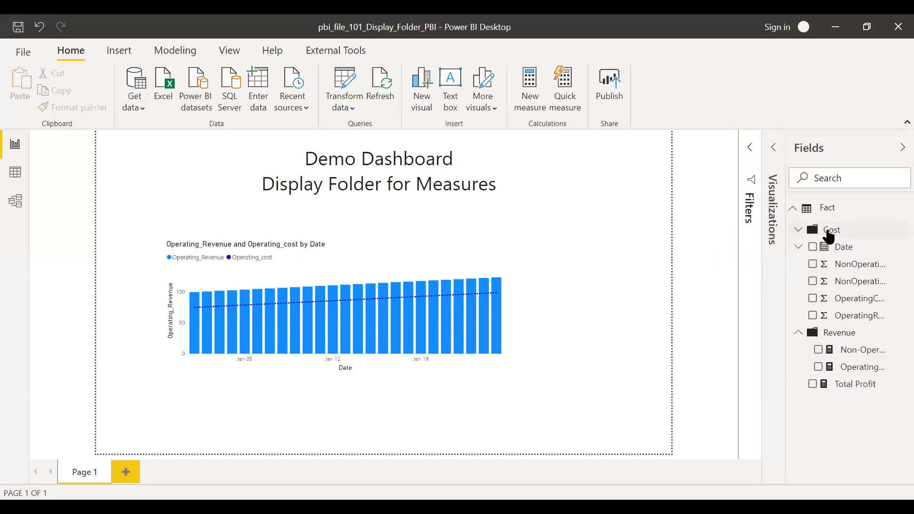
pyautogui.click(799, 231)
pyautogui.click(798, 230)
pyautogui.click(799, 334)
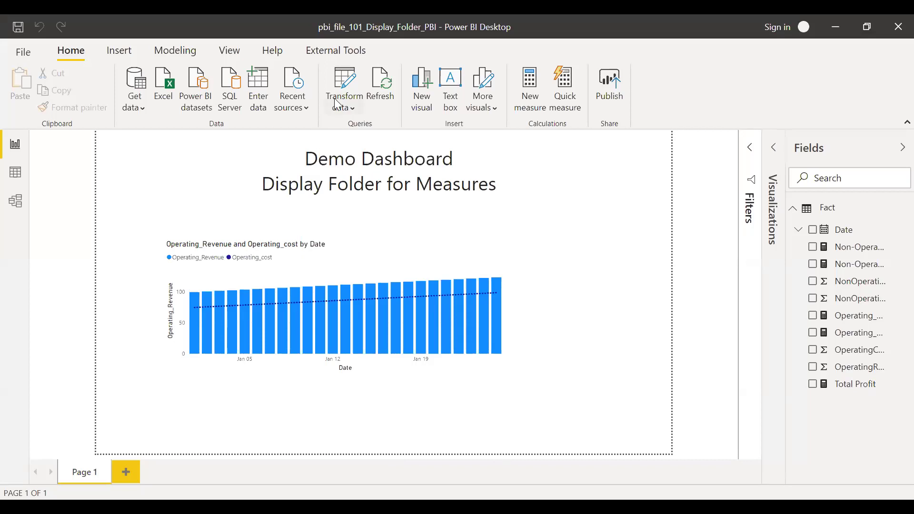
# - Open the model in Tabular Editor and expand the Fact table to list its measures and columns
pyautogui.click(333, 53)
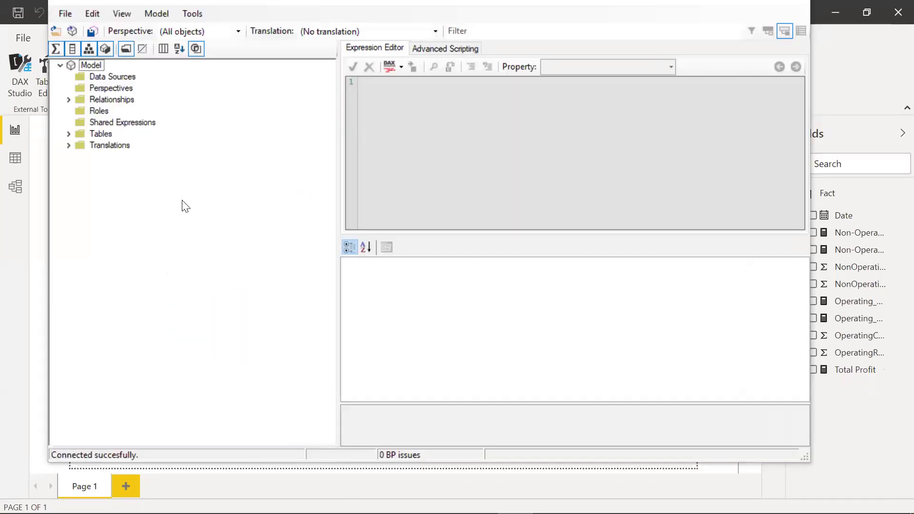
pyautogui.click(69, 134)
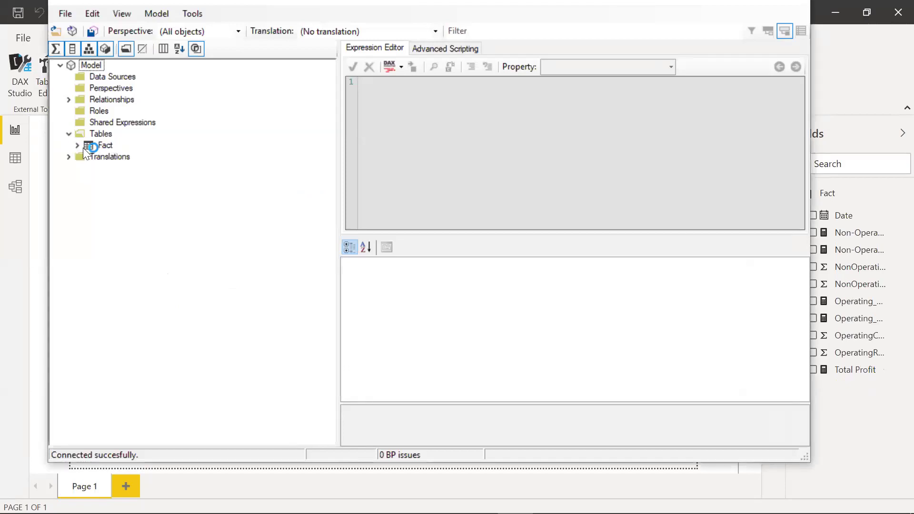
pyautogui.click(78, 146)
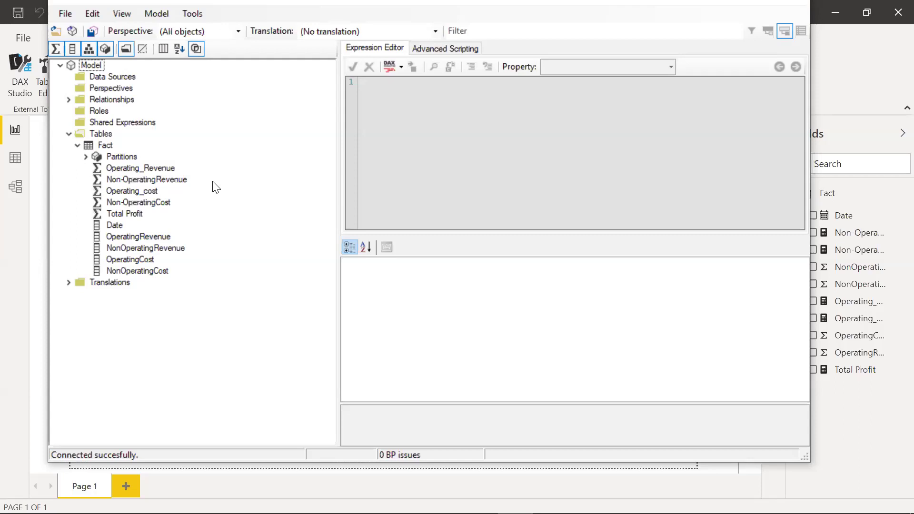
# - Create a display folder named Revenue for the Operating_Revenue measure and move Non-OperatingRevenue into it
pyautogui.rightClick(159, 168)
pyautogui.moveTo(222, 179)
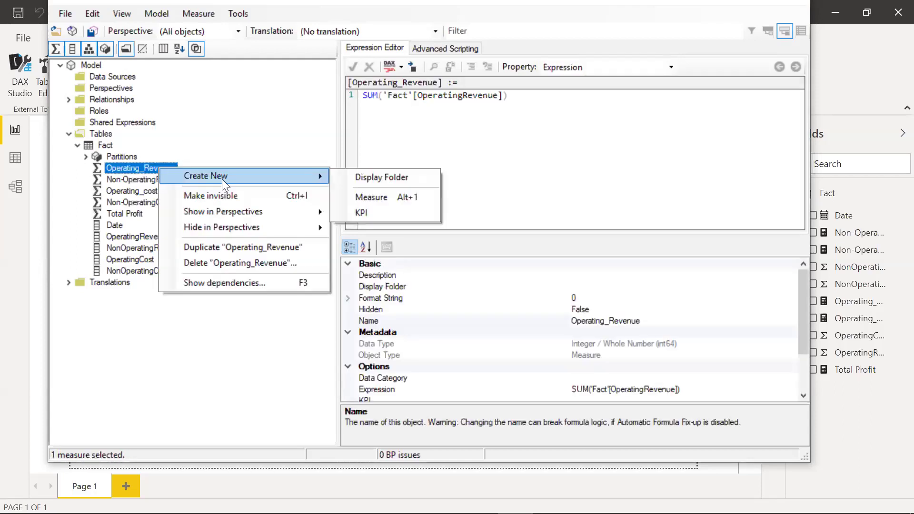
pyautogui.click(365, 179)
pyautogui.write('Revenue')
pyautogui.press('Return')
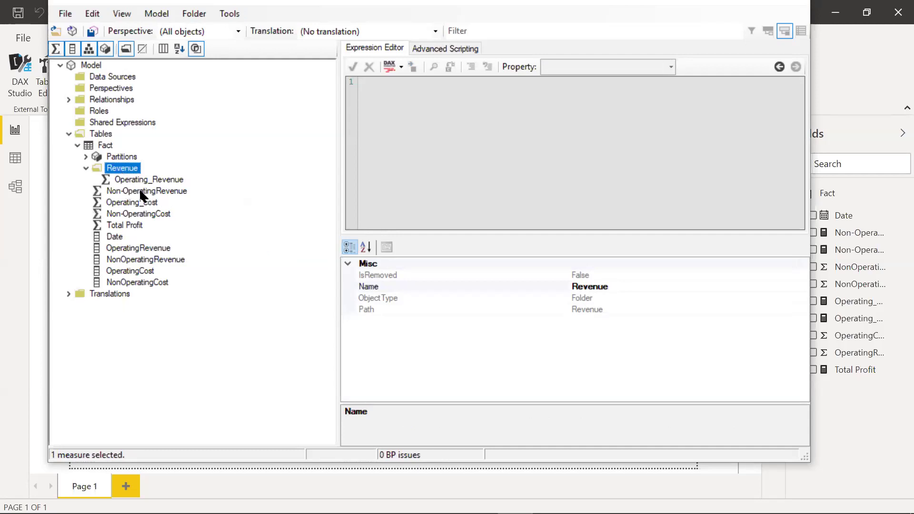
pyautogui.moveTo(142, 194); pyautogui.dragTo(132, 168)
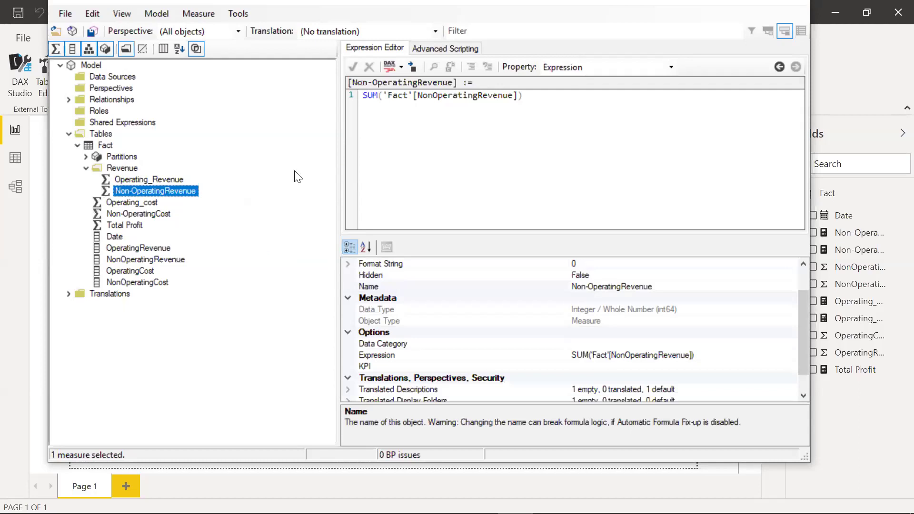
# - Save the model changes and return to Power BI Desktop to check the Revenue folder's measures
pyautogui.hotkey('ctrl', 's')
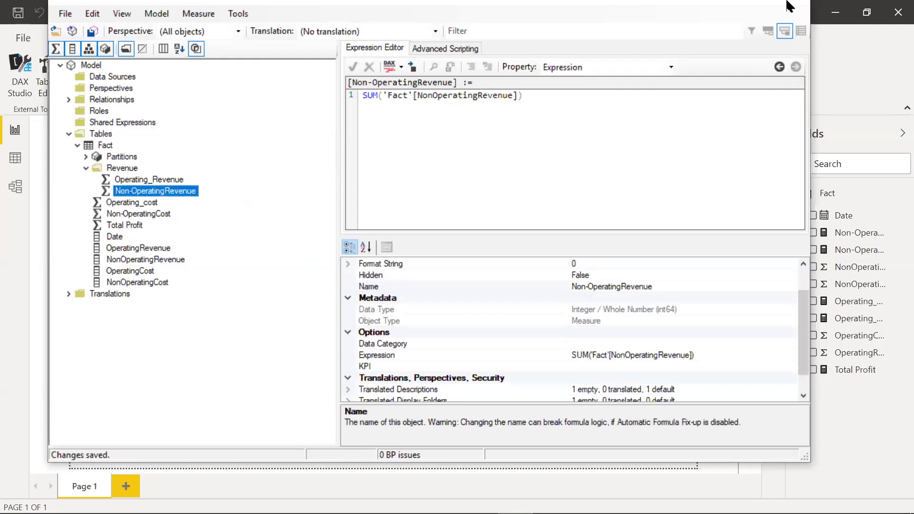
pyautogui.click(790, 5)
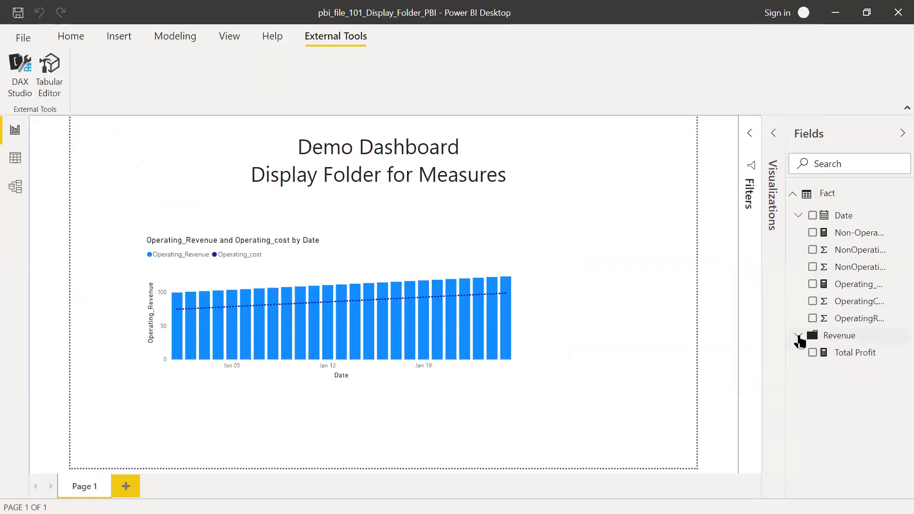
pyautogui.click(798, 336)
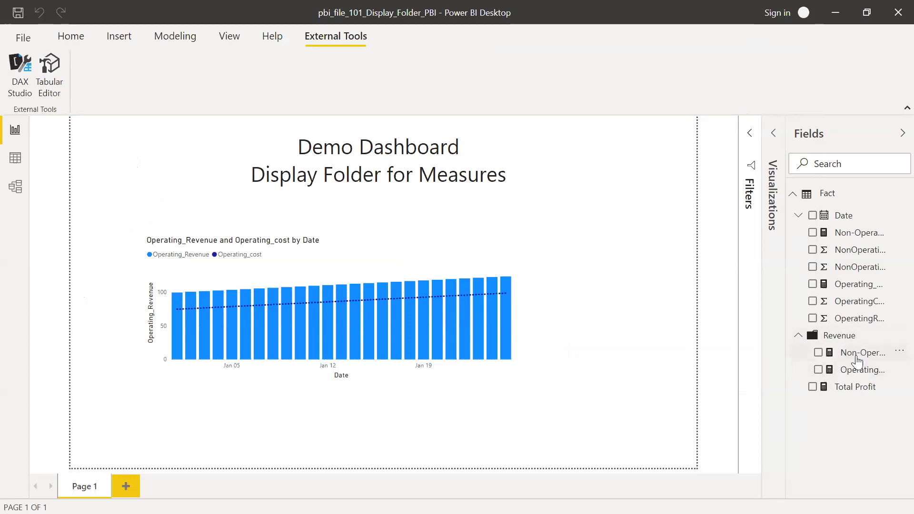
pyautogui.click(799, 337)
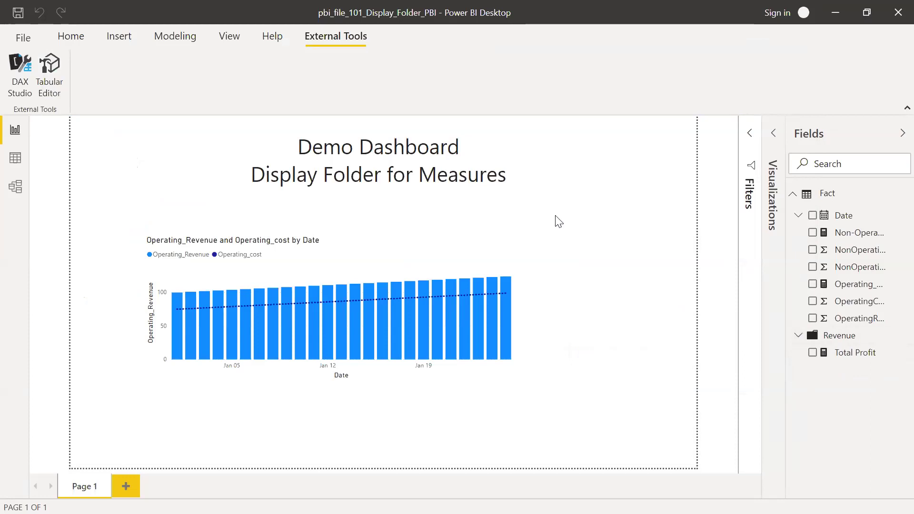
# - In the model view, set the display folder of the Operating_cost measure to Cost
pyautogui.click(17, 187)
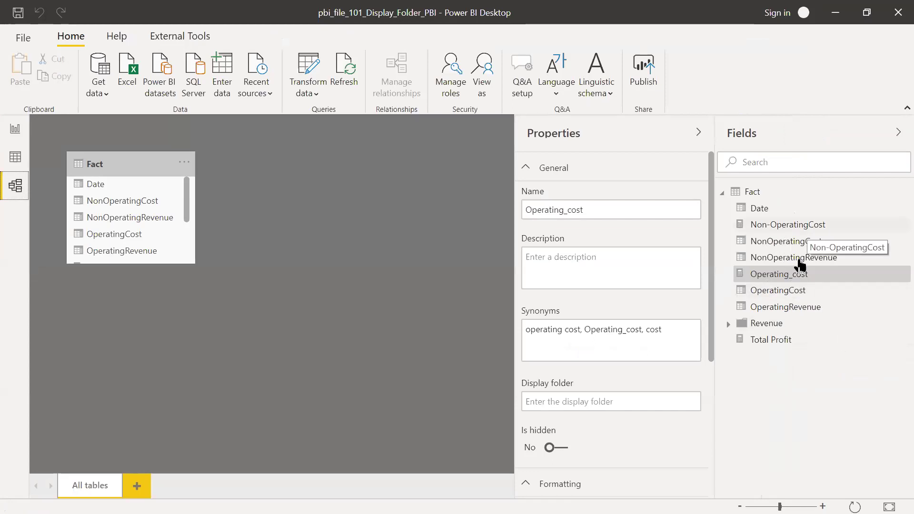
pyautogui.click(772, 282)
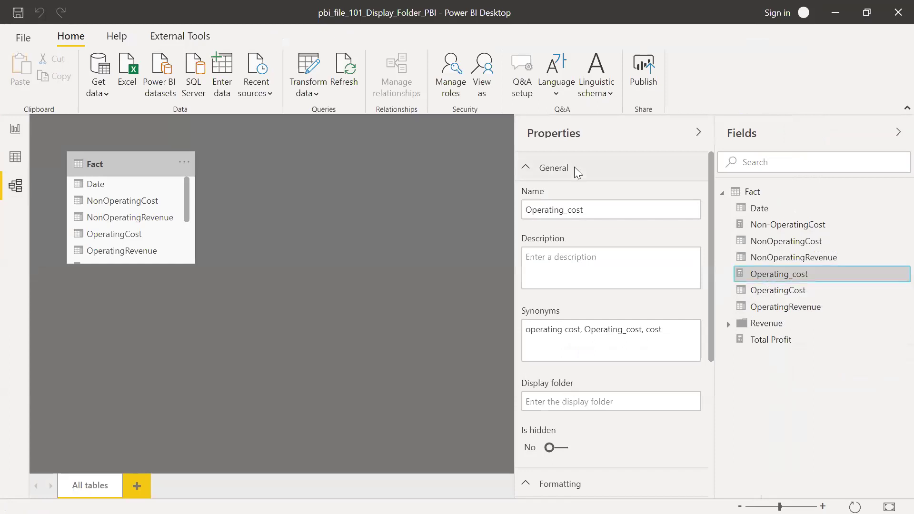
pyautogui.click(555, 401)
pyautogui.write('Cost')
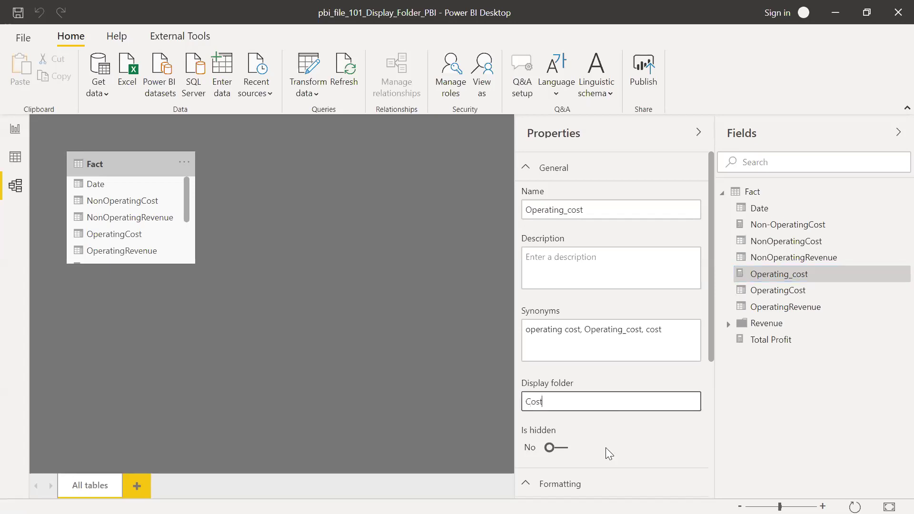
pyautogui.click(605, 447)
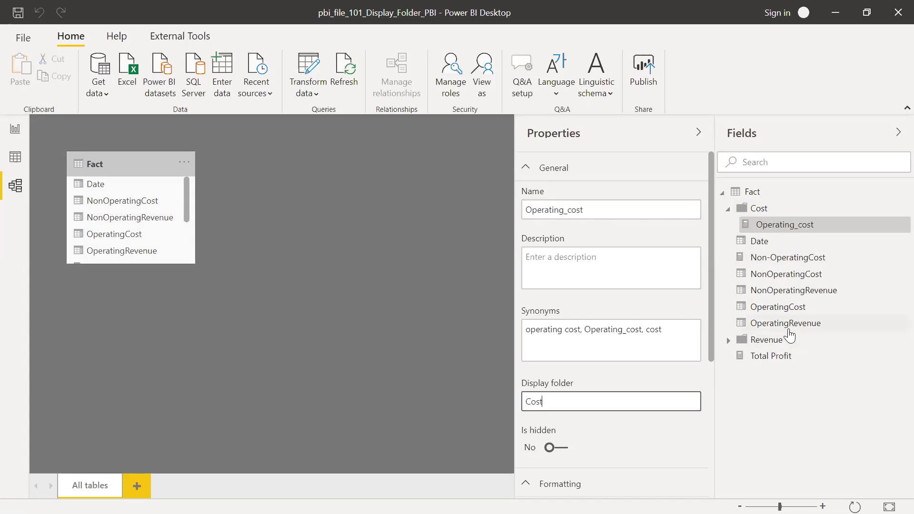
# - Move the Non-OperatingCost measure into the Cost display folder
pyautogui.click(784, 261)
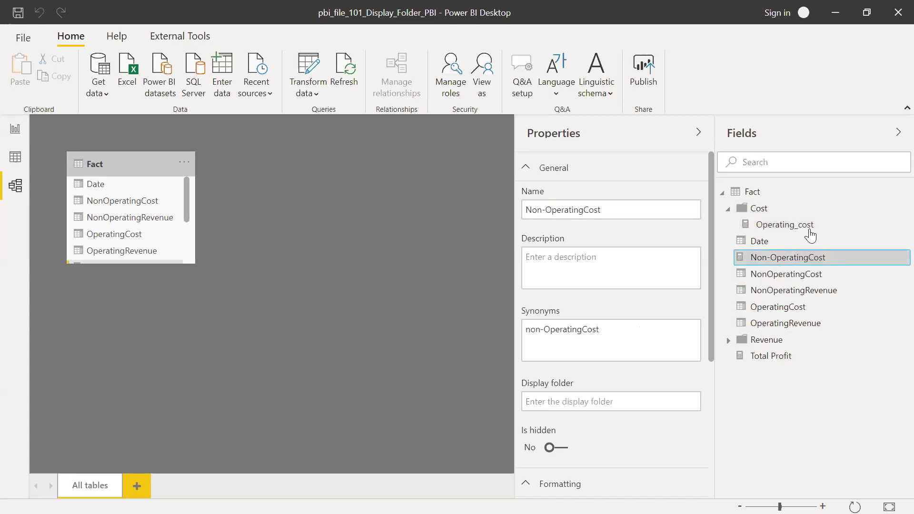
pyautogui.click(565, 400)
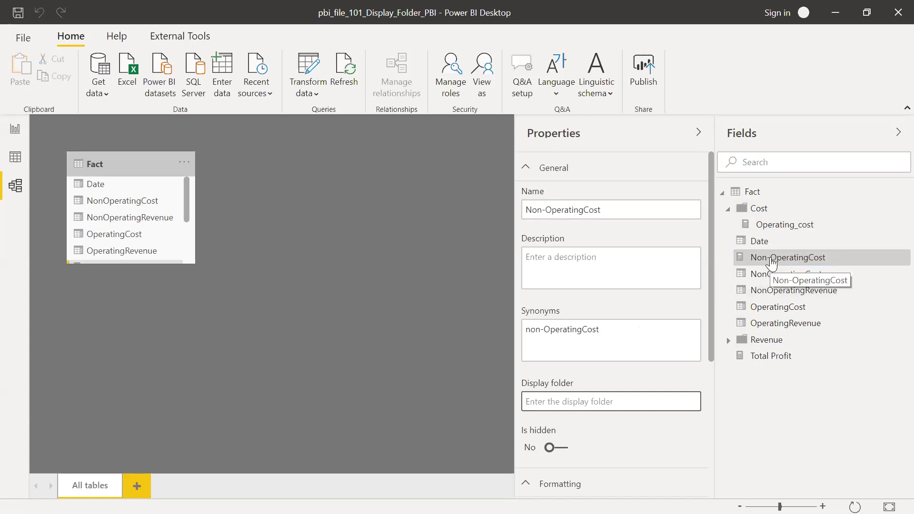
pyautogui.moveTo(771, 263); pyautogui.dragTo(762, 208)
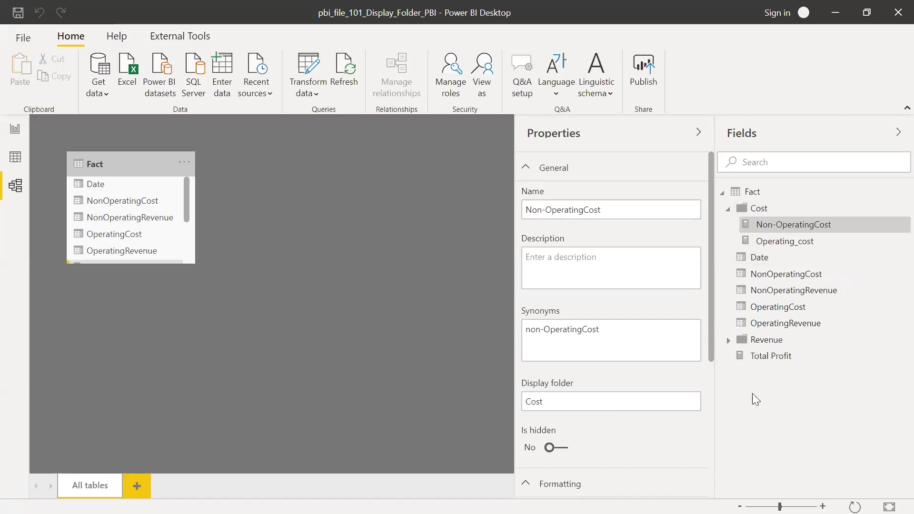
# - Set the display folder of the Total Profit measure to Revenue and check that folder in the report view
pyautogui.click(728, 340)
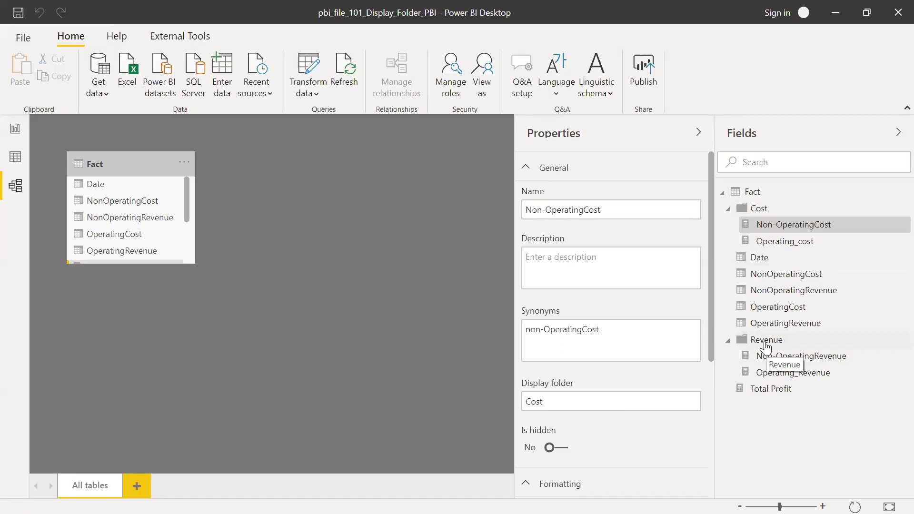
pyautogui.click(772, 393)
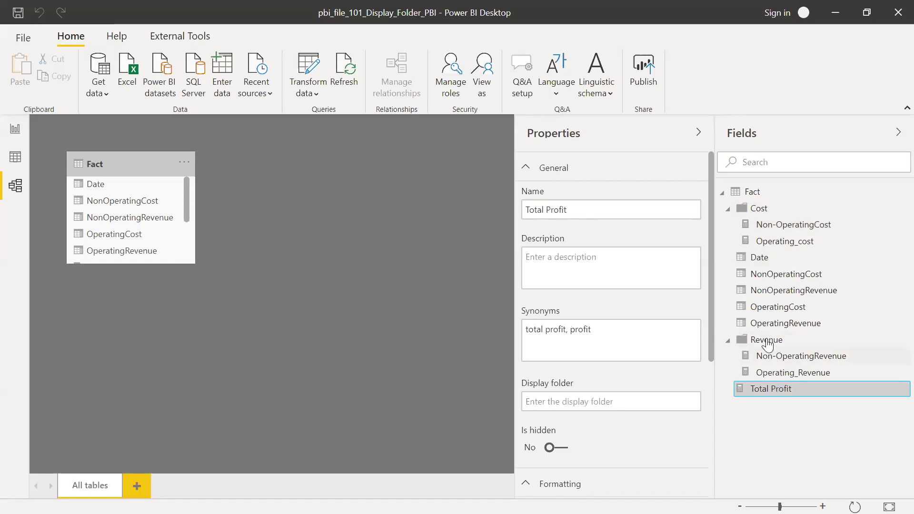
pyautogui.click(576, 404)
pyautogui.write('Rev')
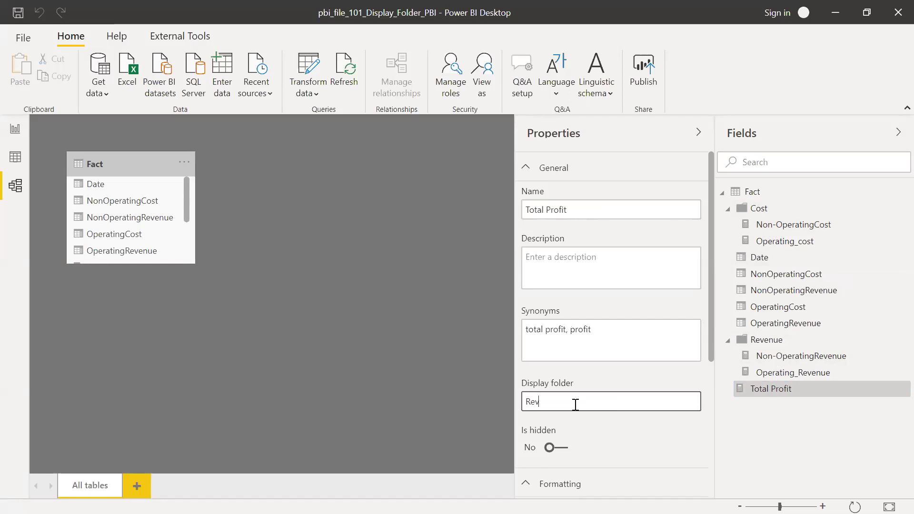
pyautogui.write('enue')
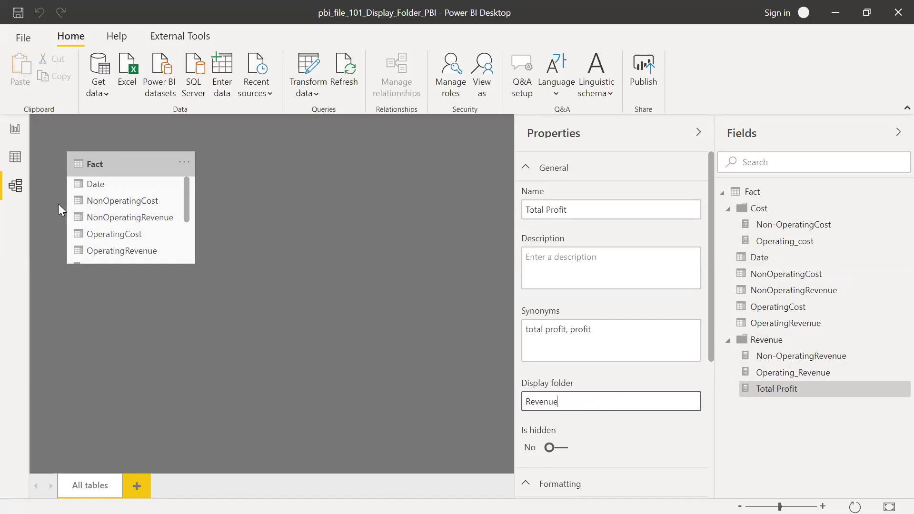
pyautogui.click(16, 129)
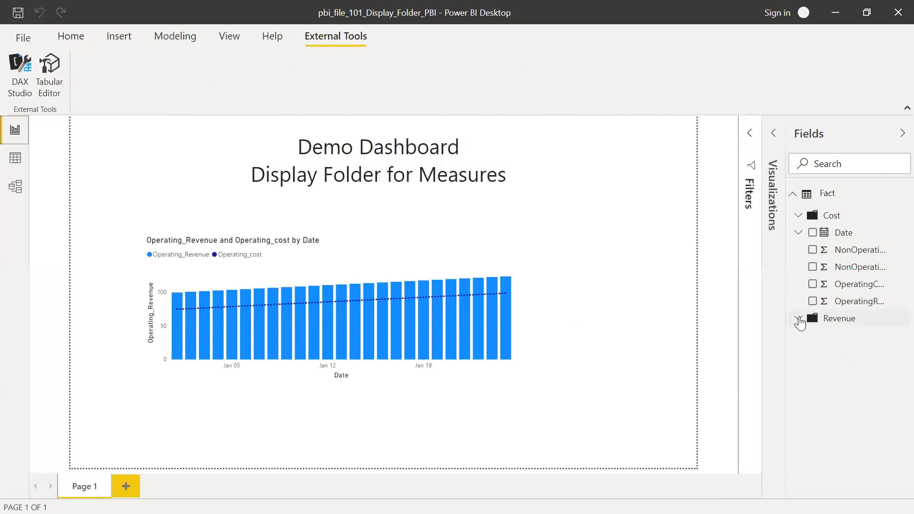
pyautogui.click(799, 320)
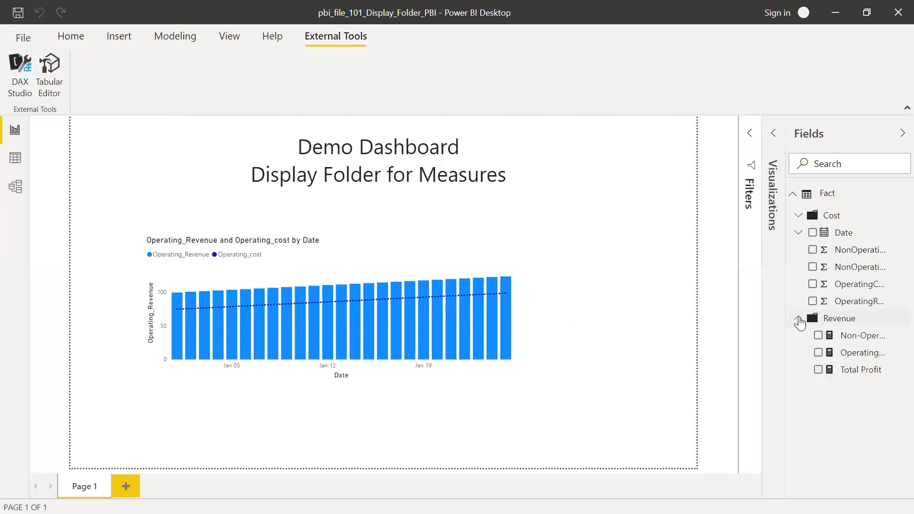